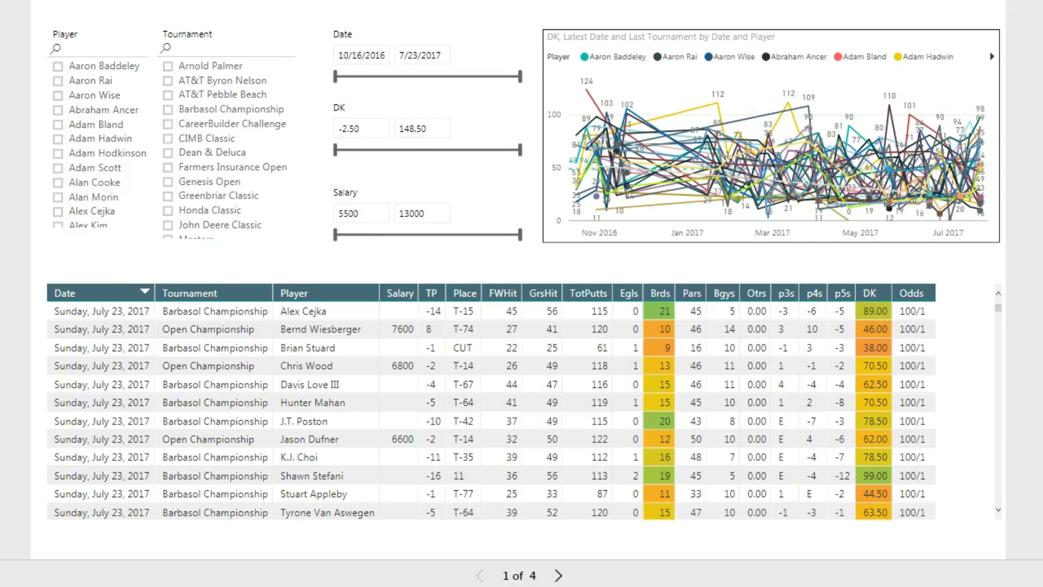
pyautogui.click(522, 577)
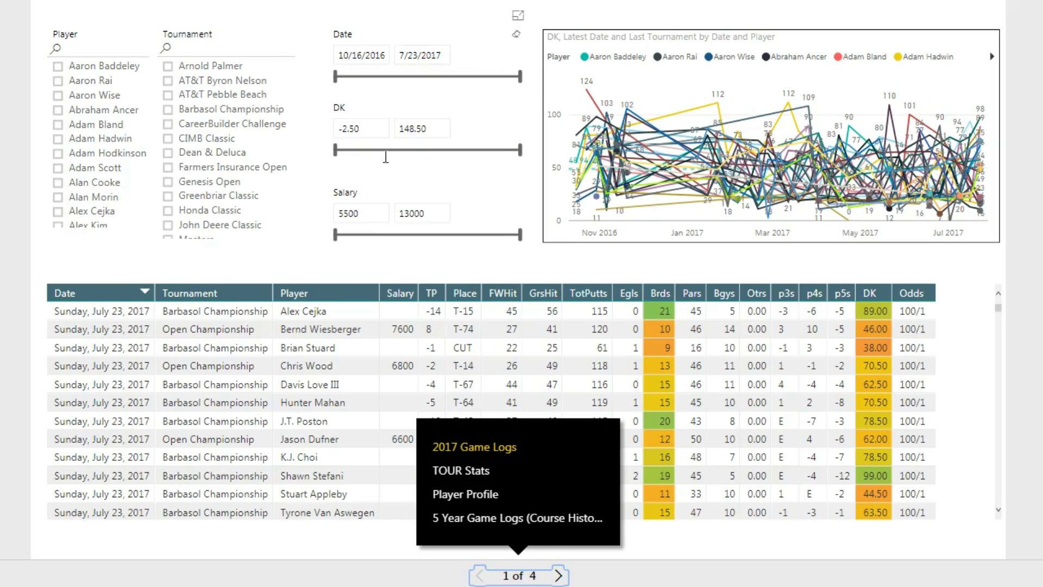
pyautogui.click(522, 579)
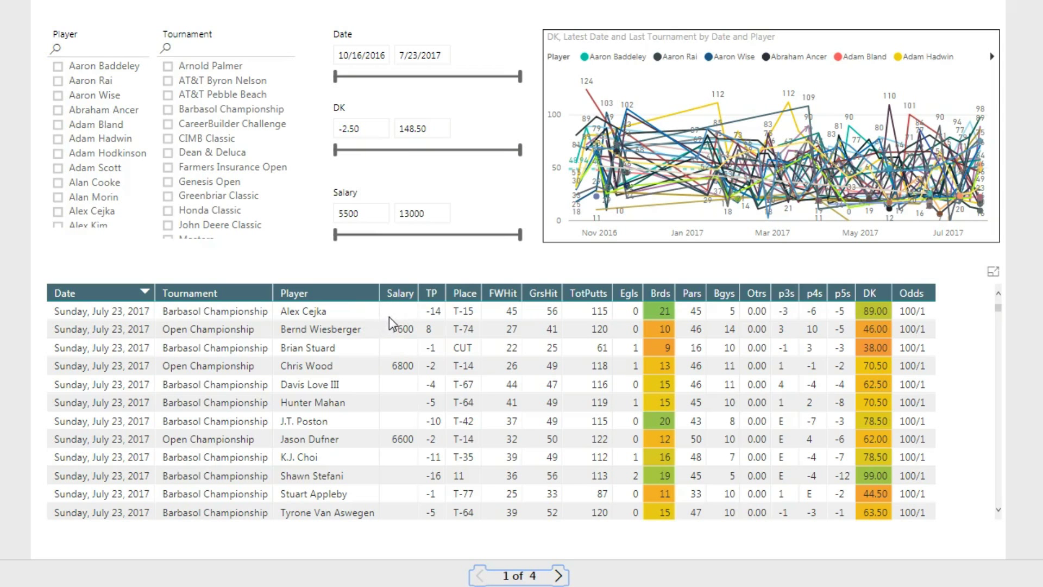
pyautogui.moveTo(1000, 308)
pyautogui.mouseDown()
pyautogui.moveTo(981, 404)
pyautogui.moveTo(991, 462)
pyautogui.moveTo(995, 308)
pyautogui.mouseUp()
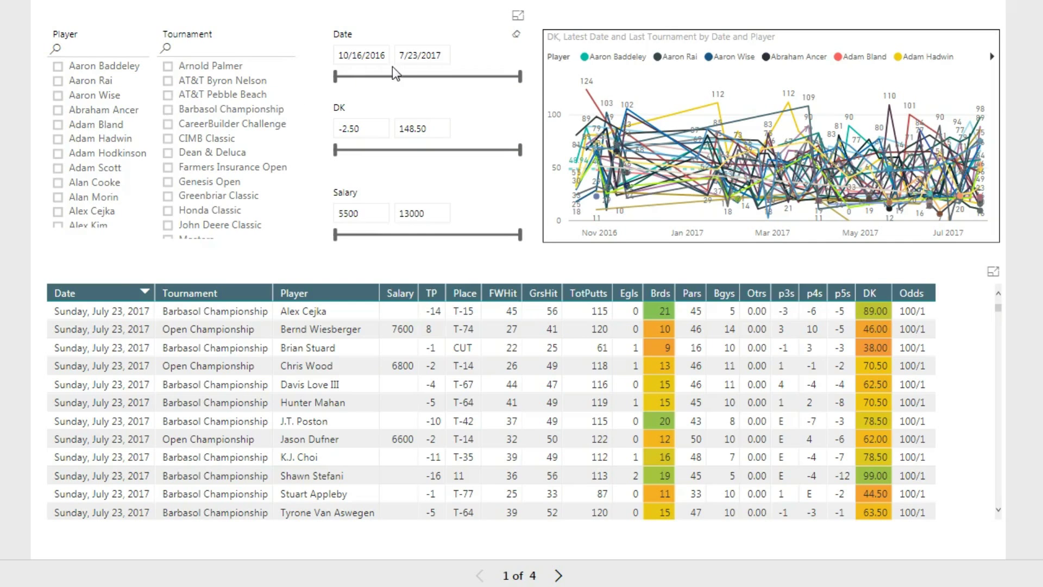
# Narrow the game logs to dates from 5/14/2017 through 7/23/2017 and sort the table by DK points, highest first
pyautogui.moveTo(340, 87); pyautogui.dragTo(492, 85)
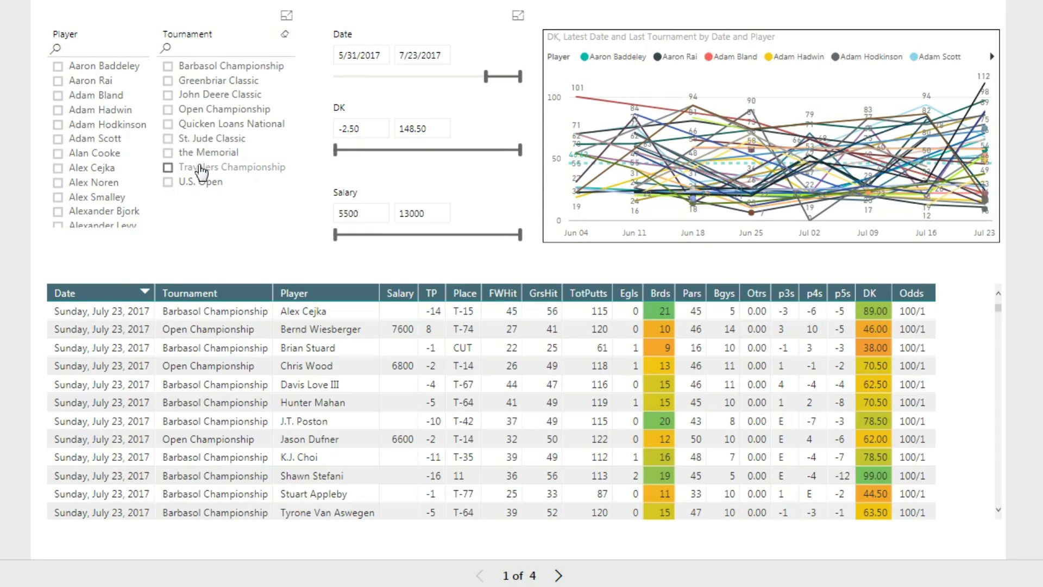
pyautogui.moveTo(487, 79); pyautogui.dragTo(499, 79)
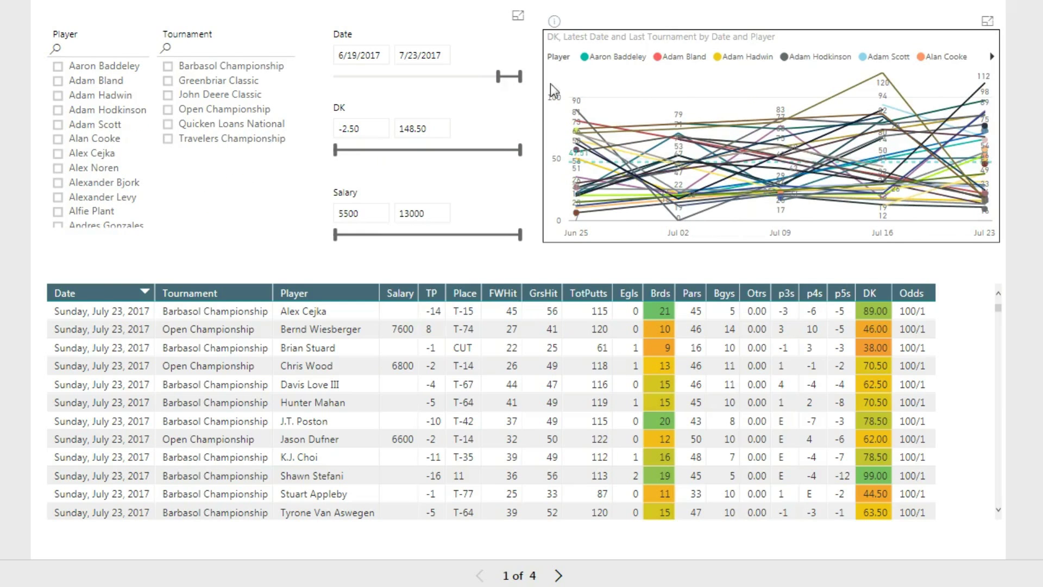
pyautogui.moveTo(498, 79)
pyautogui.mouseDown()
pyautogui.moveTo(449, 78)
pyautogui.moveTo(484, 80)
pyautogui.mouseUp()
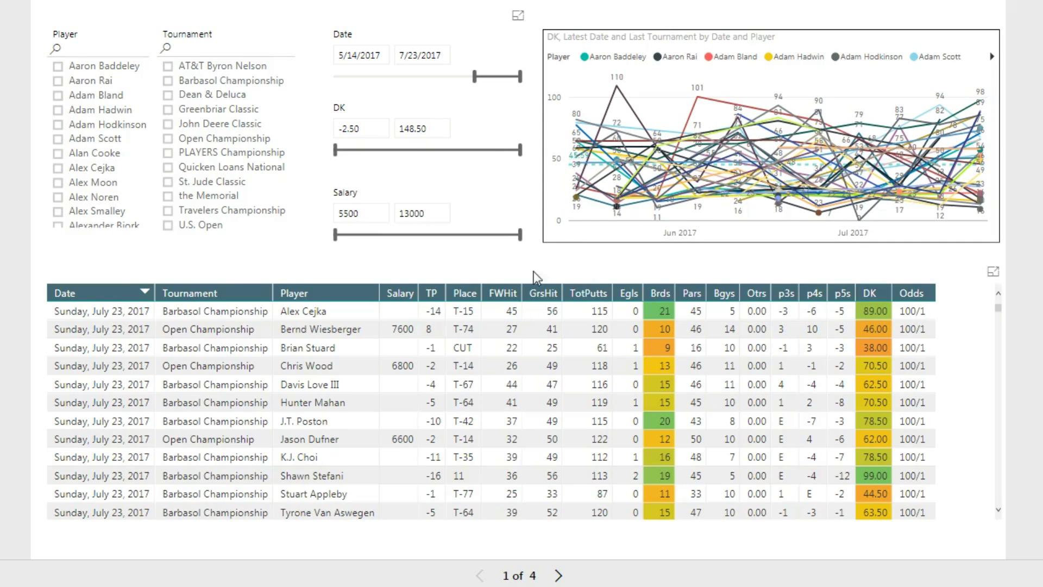
pyautogui.click(882, 292)
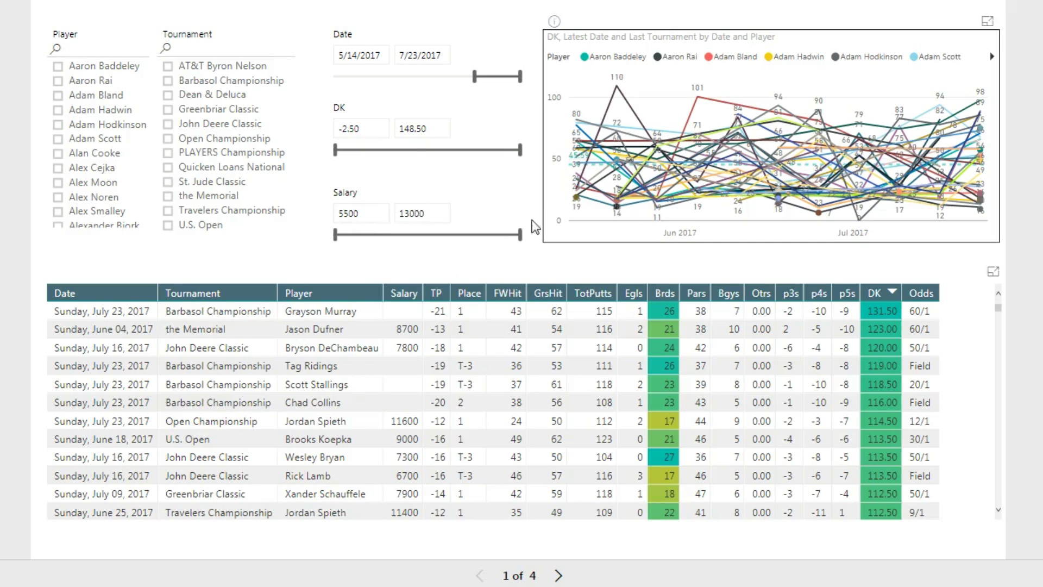
# Limit the maximum salary to 9000, and after that clear the salary and date filters
pyautogui.moveTo(526, 239); pyautogui.dragTo(435, 248)
pyautogui.click(429, 214)
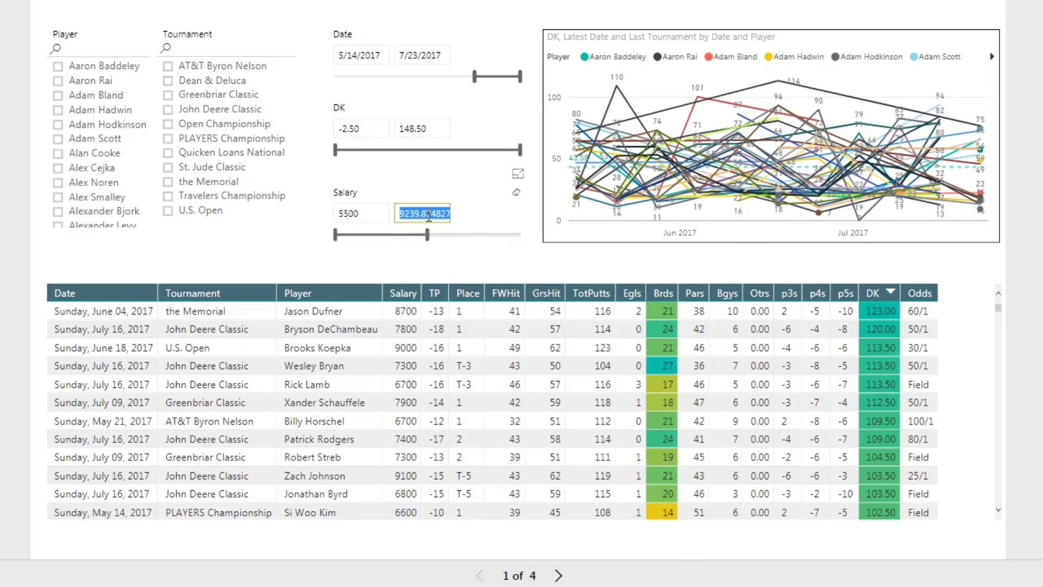
pyautogui.write('9000')
pyautogui.press('Return')
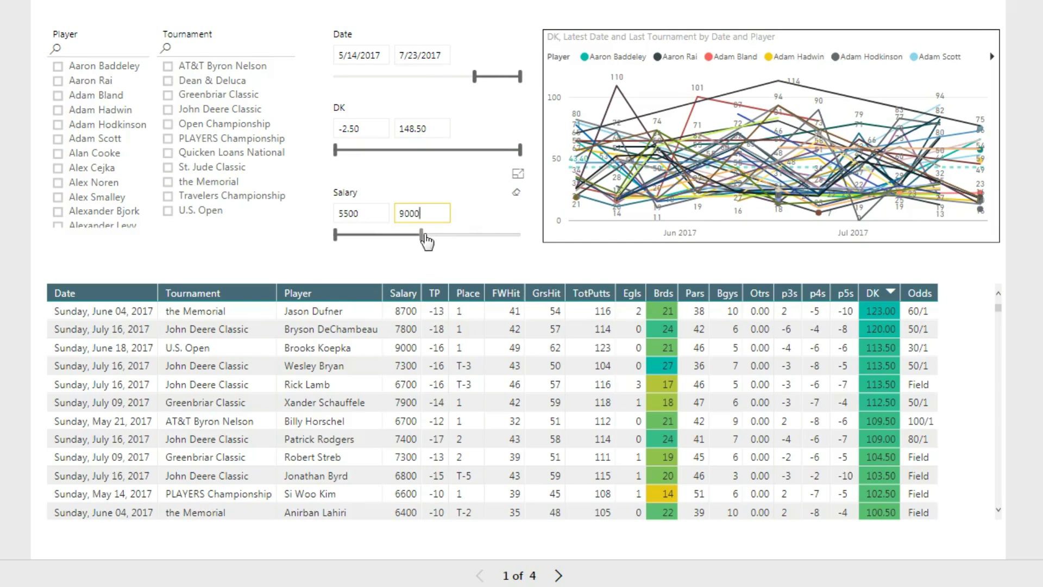
pyautogui.click(516, 195)
pyautogui.click(517, 36)
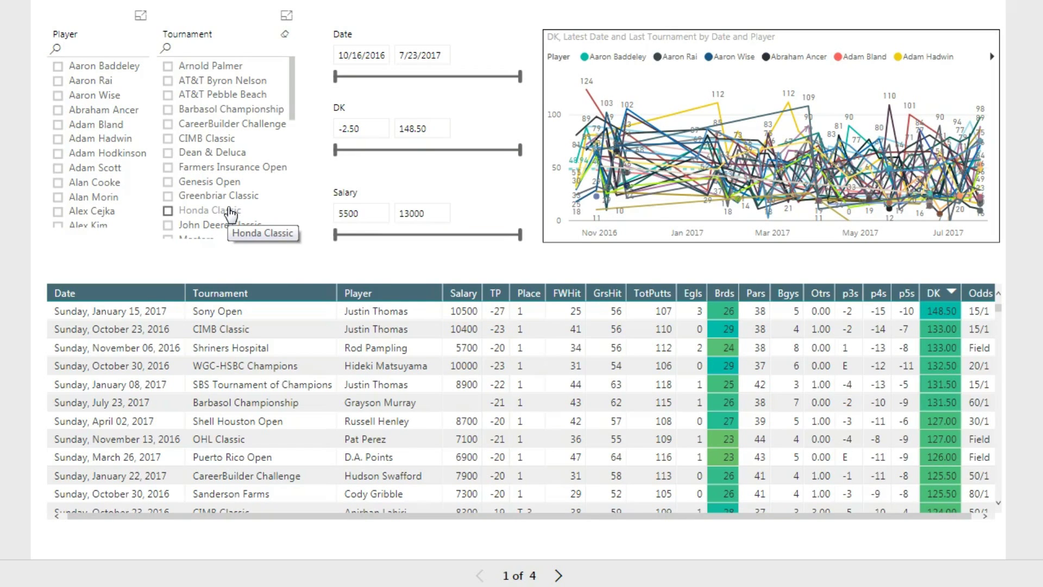
# Search the players for "dann", filter the game logs to Danny Lee and sort the table by date, newest first
pyautogui.write('dann')
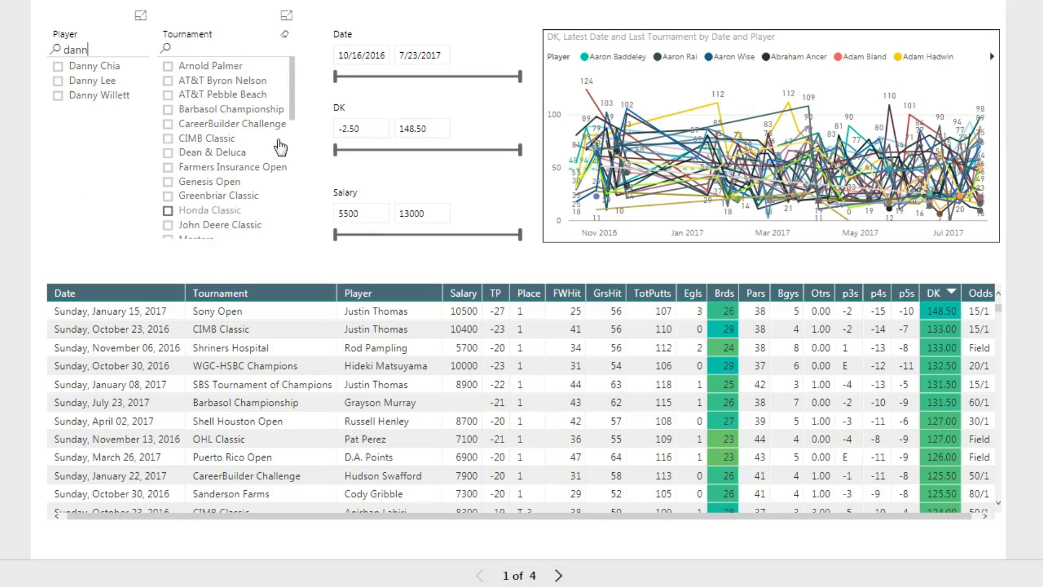
pyautogui.click(58, 80)
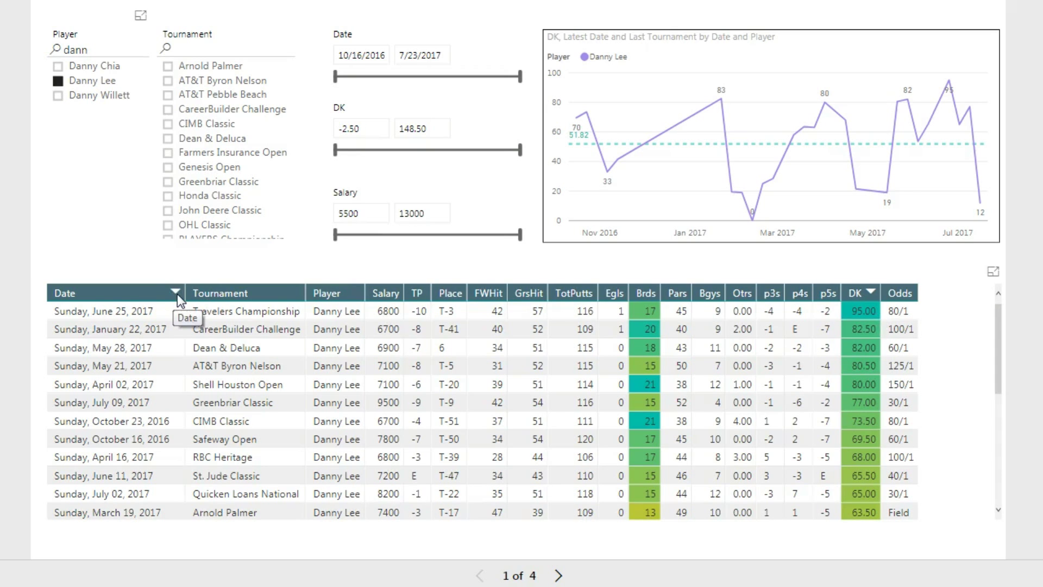
pyautogui.click(177, 293)
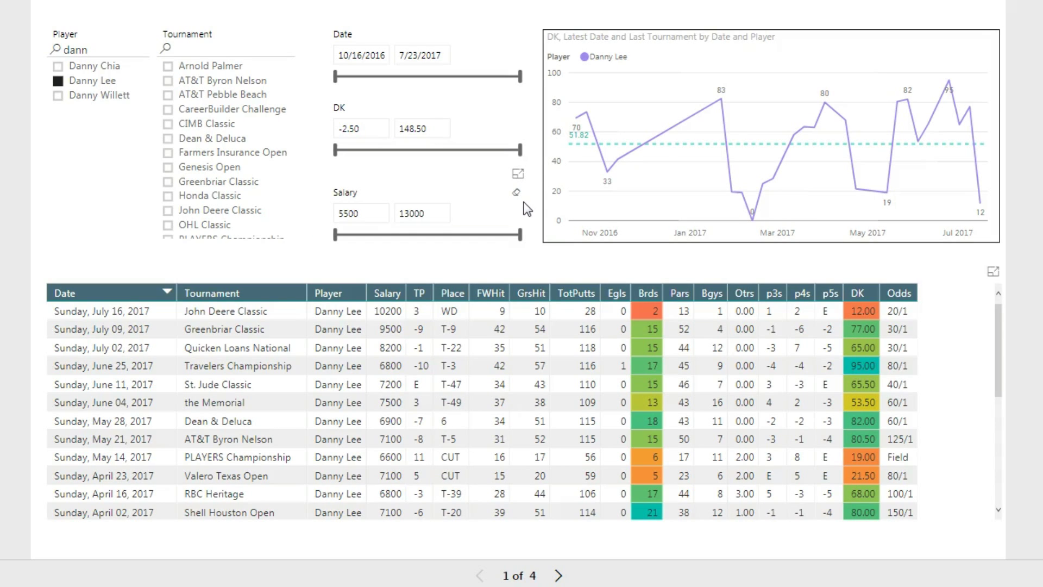
pyautogui.moveTo(713, 107)
# Replace the Danny Lee filter by searching the players for "fowler" and filtering the game logs to Rickie Fowler
pyautogui.click(138, 34)
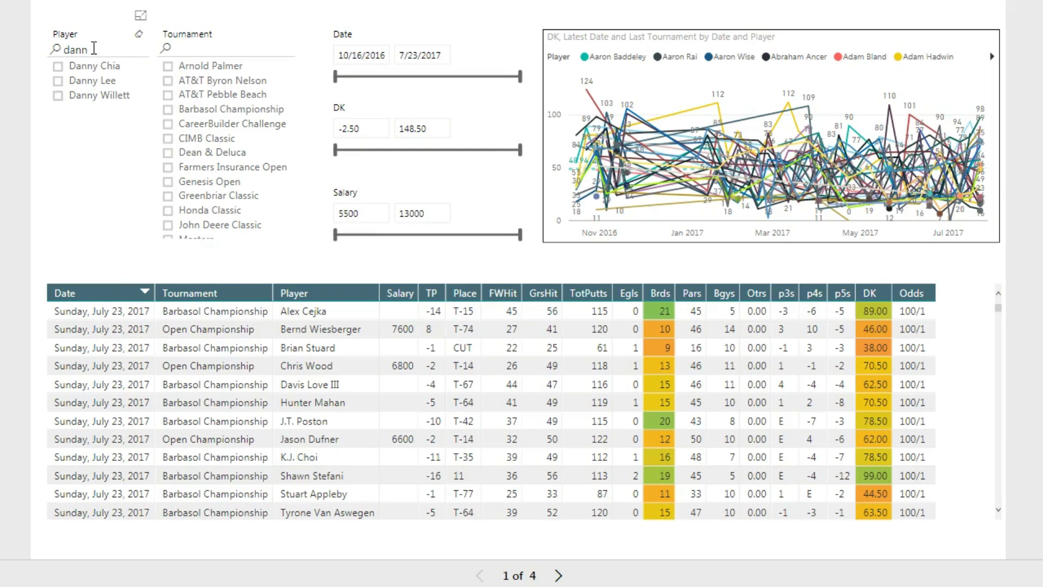
pyautogui.moveTo(88, 50); pyautogui.dragTo(20, 49)
pyautogui.write('fowler')
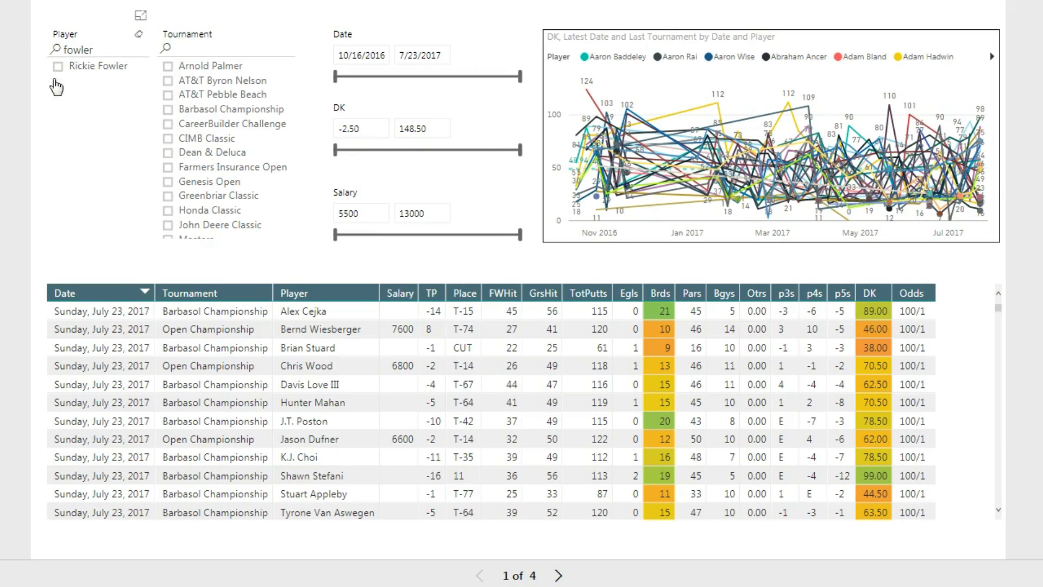
pyautogui.click(57, 65)
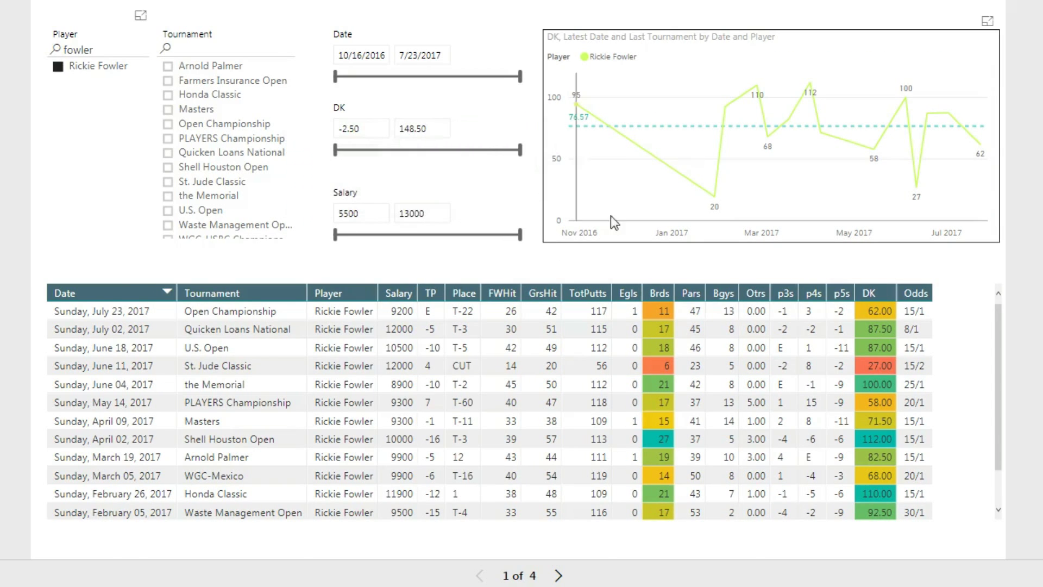
pyautogui.moveTo(814, 99)
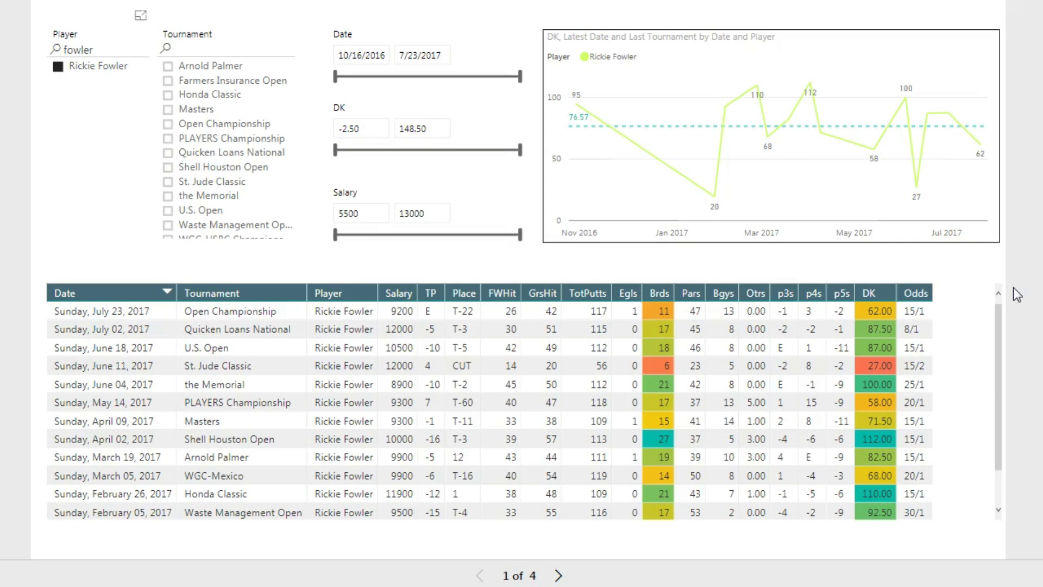
# Narrow Rickie Fowler's game logs to dates from 4/6/2017 and restore the start date to 10/16/2016
pyautogui.moveTo(336, 76); pyautogui.dragTo(455, 80)
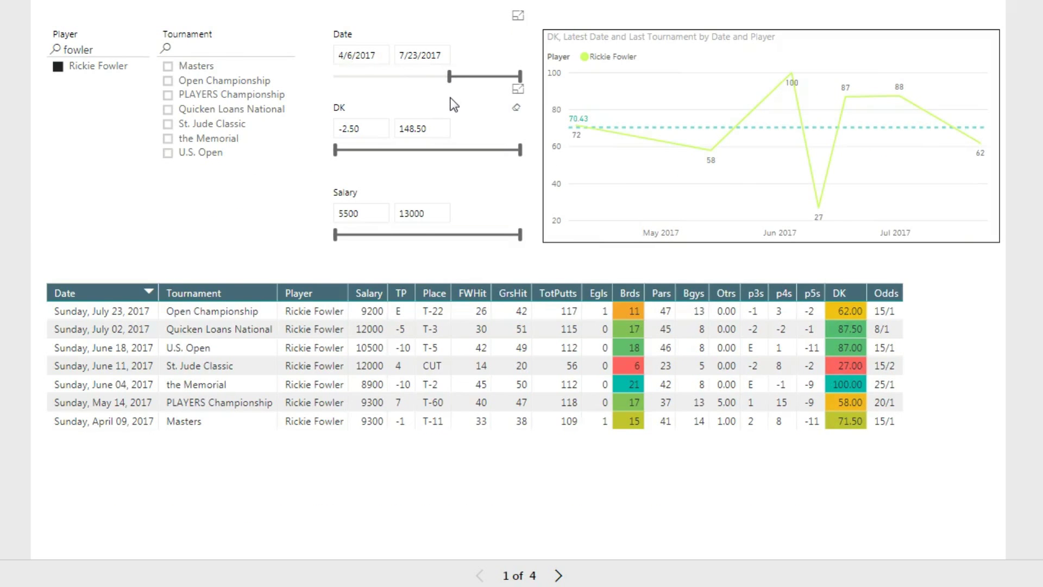
pyautogui.moveTo(449, 76); pyautogui.dragTo(333, 76)
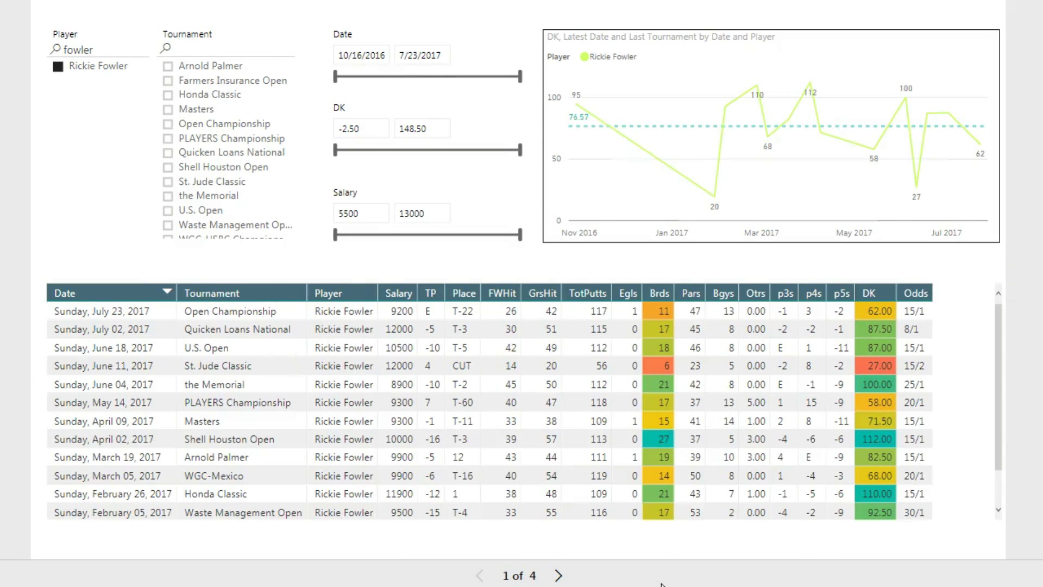
# Open the Player Profile page, search the players for "lee" and filter the page to Danny Lee
pyautogui.moveTo(511, 577)
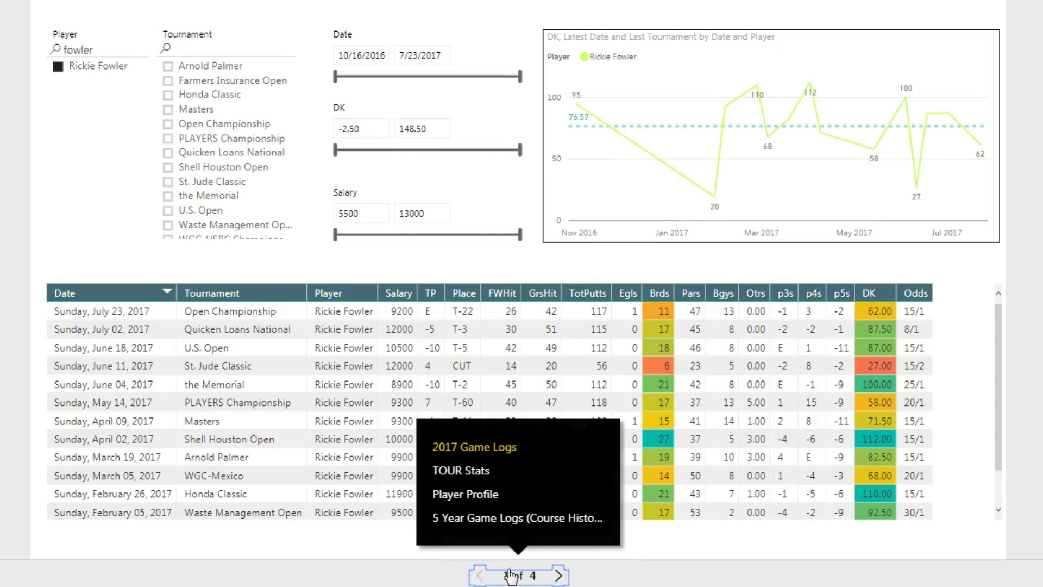
pyautogui.click(451, 496)
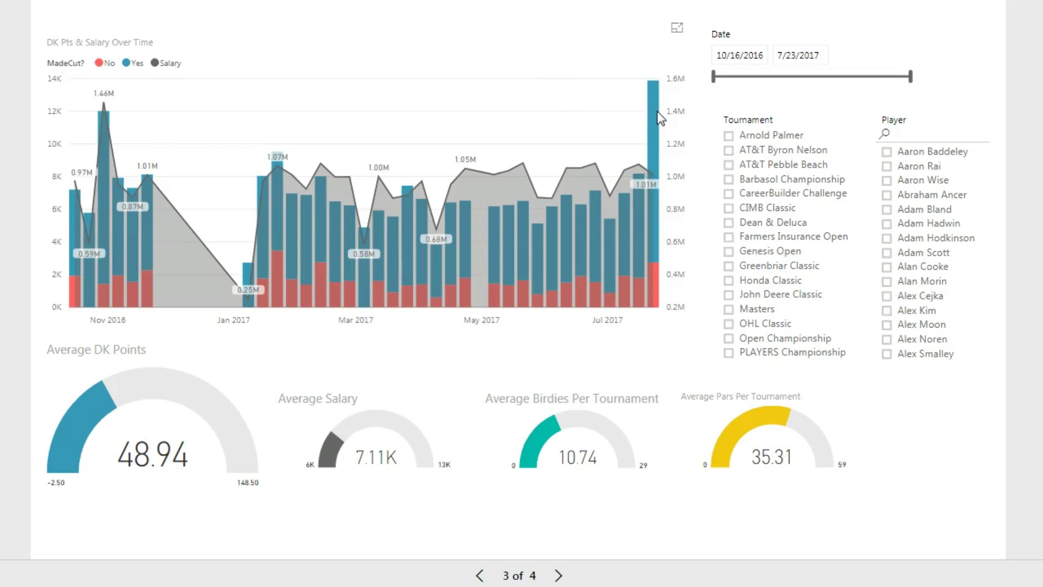
pyautogui.moveTo(657, 112)
pyautogui.click(911, 136)
pyautogui.write('lee')
pyautogui.click(887, 151)
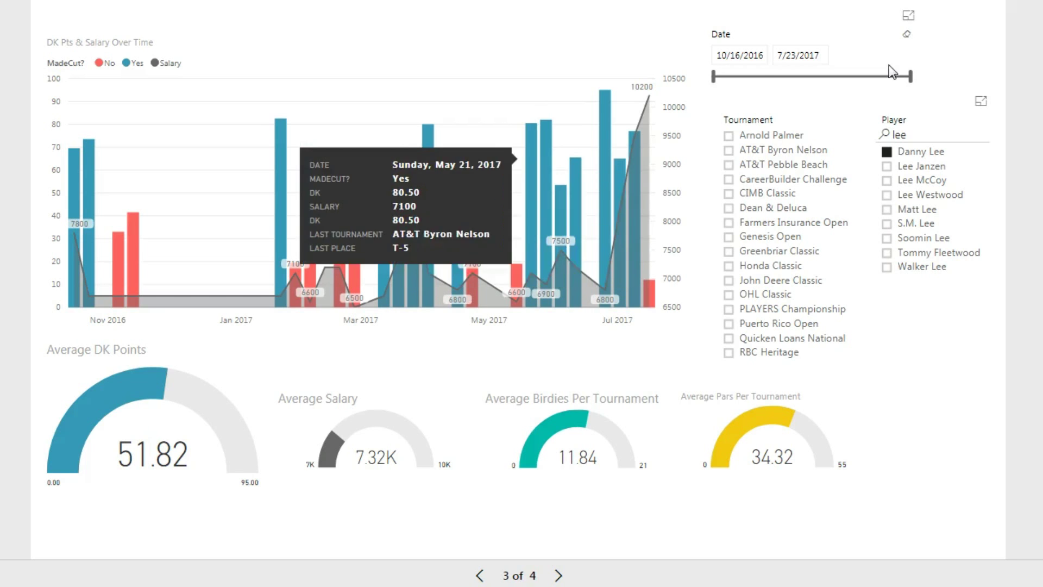
pyautogui.click(740, 55)
pyautogui.click(745, 82)
pyautogui.click(746, 83)
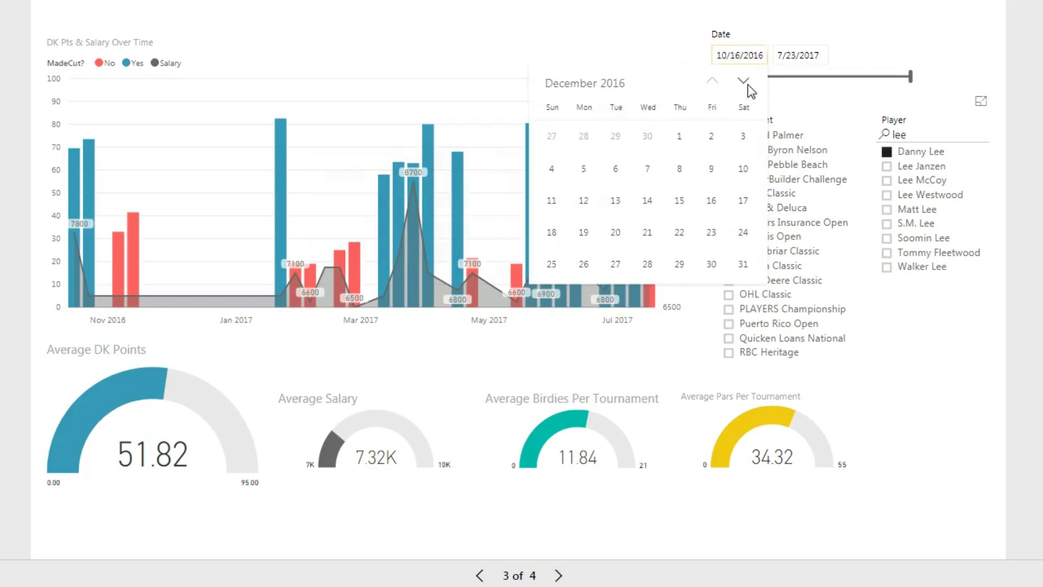
pyautogui.click(747, 84)
pyautogui.click(748, 83)
pyautogui.click(748, 84)
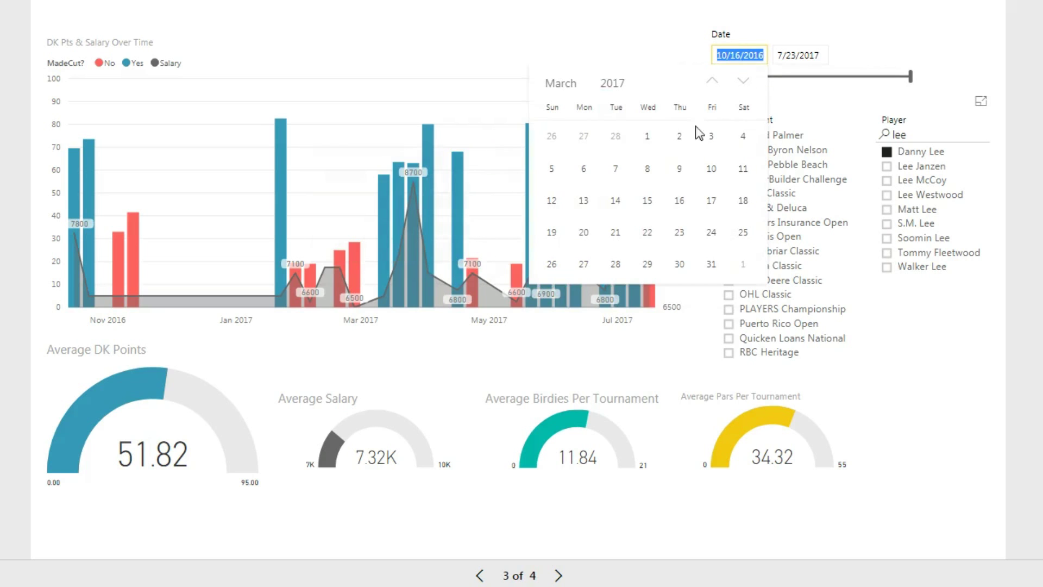
pyautogui.click(553, 201)
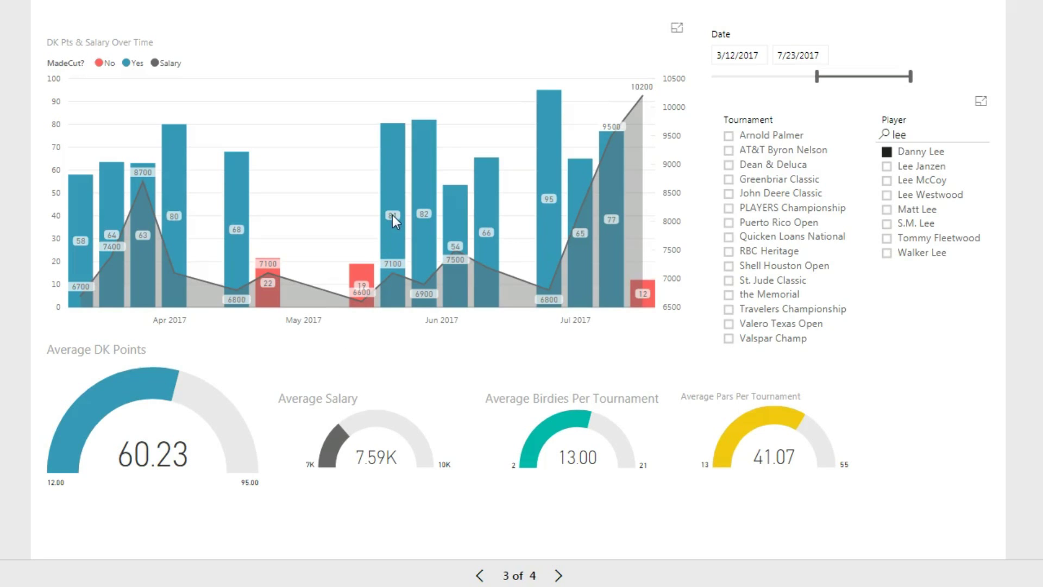
# Search the players for "fowler" and switch the profile to Rickie Fowler
pyautogui.moveTo(393, 214)
pyautogui.doubleClick(933, 132)
pyautogui.write('fowler')
pyautogui.click(889, 154)
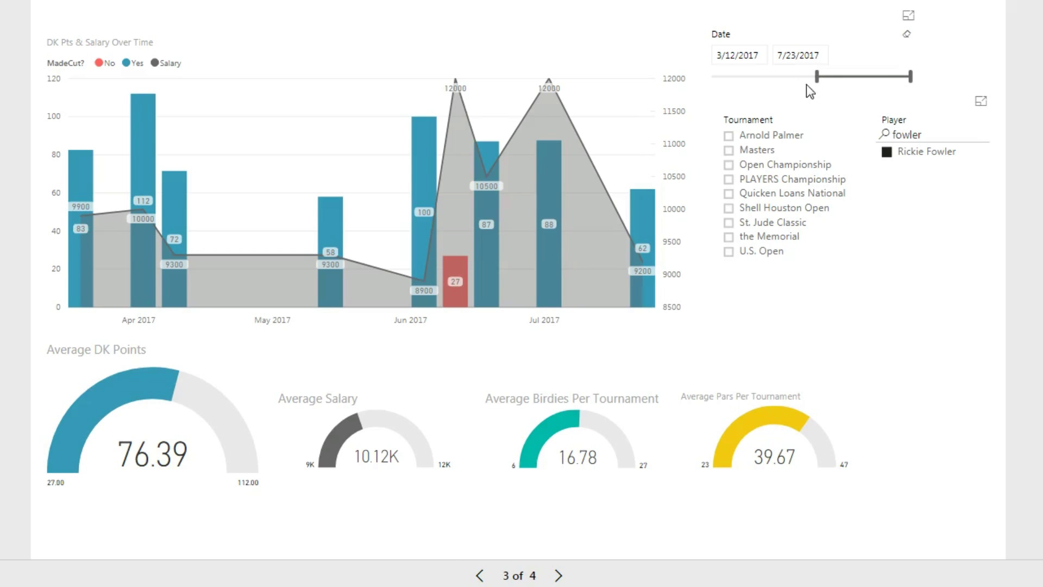
pyautogui.moveTo(816, 77); pyautogui.dragTo(856, 85)
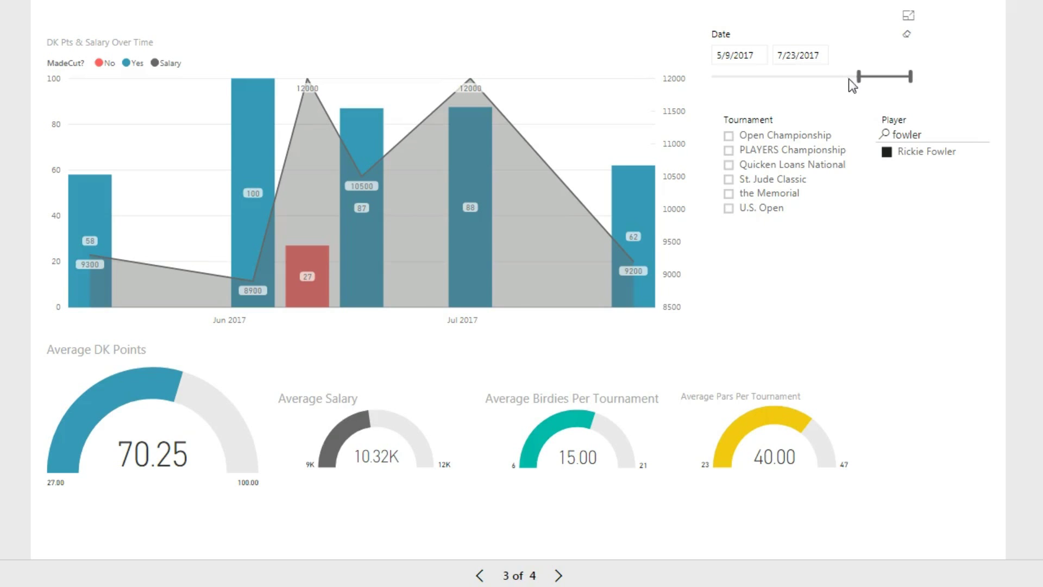
pyautogui.moveTo(859, 77); pyautogui.dragTo(678, 86)
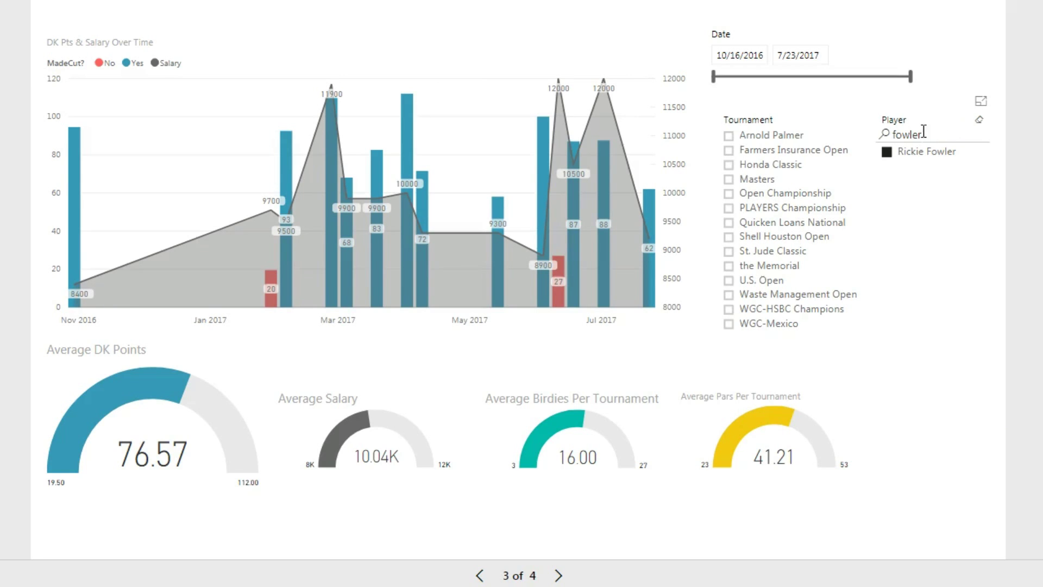
# Replace the player search with "harm" and filter the profile to Brian Harman
pyautogui.moveTo(922, 134); pyautogui.dragTo(914, 135)
pyautogui.press('BackSpace')
pyautogui.press('BackSpace')
pyautogui.press('BackSpace')
pyautogui.press('BackSpace')
pyautogui.press('BackSpace')
pyautogui.write('harm')
pyautogui.click(888, 152)
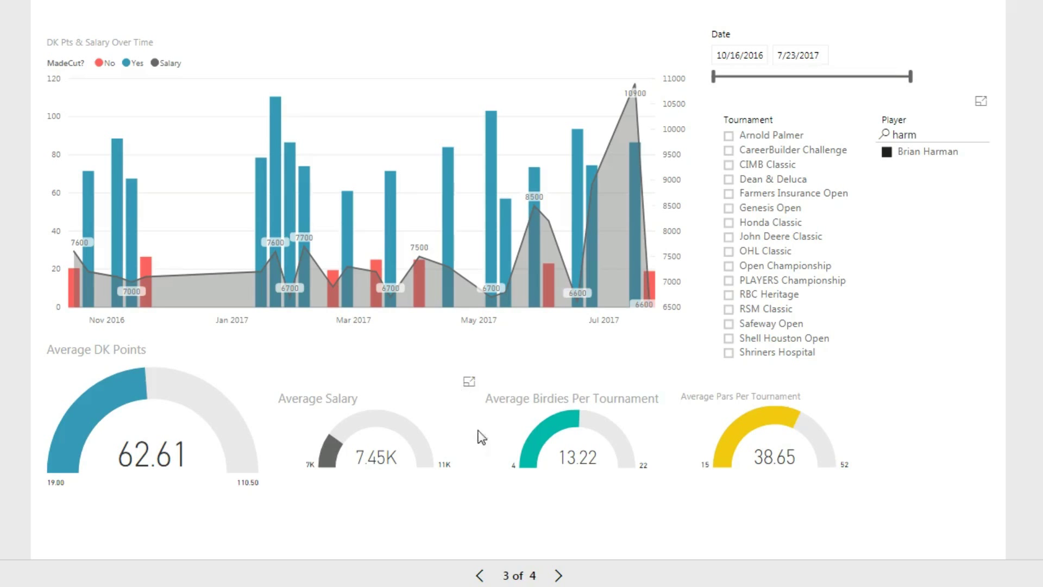
# Open the TOUR Stats page and examine the birdie totals and the player ranking by average DK points
pyautogui.moveTo(521, 575)
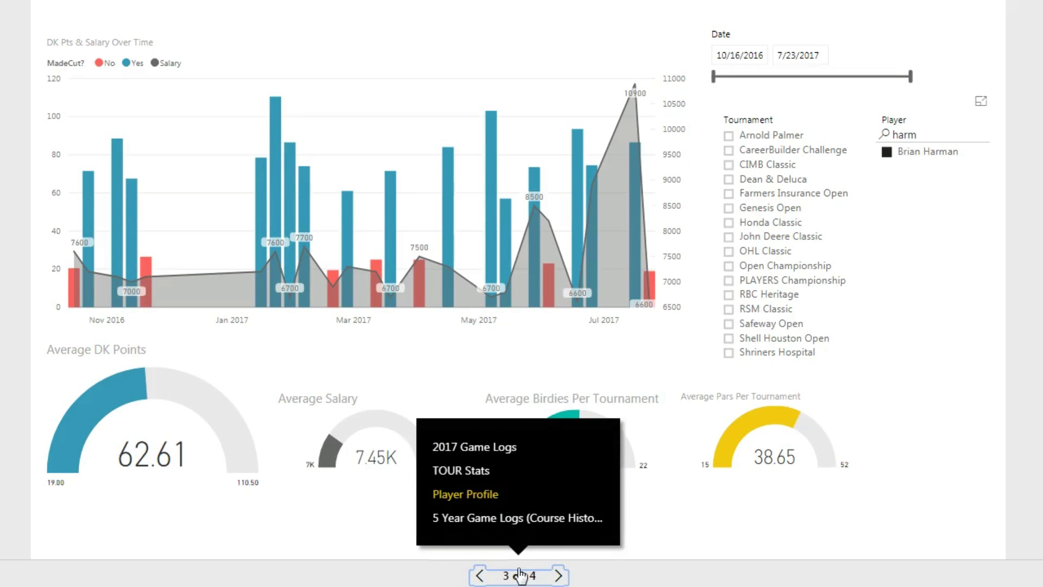
pyautogui.click(472, 473)
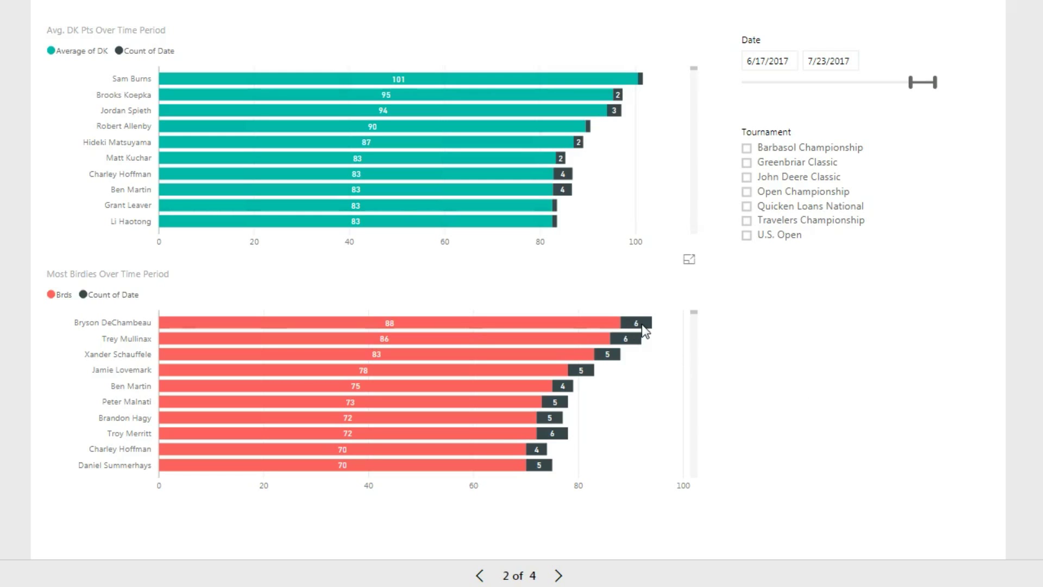
pyautogui.moveTo(646, 331)
pyautogui.moveTo(628, 84)
pyautogui.moveTo(509, 110)
pyautogui.scroll(-5, 667, 103)
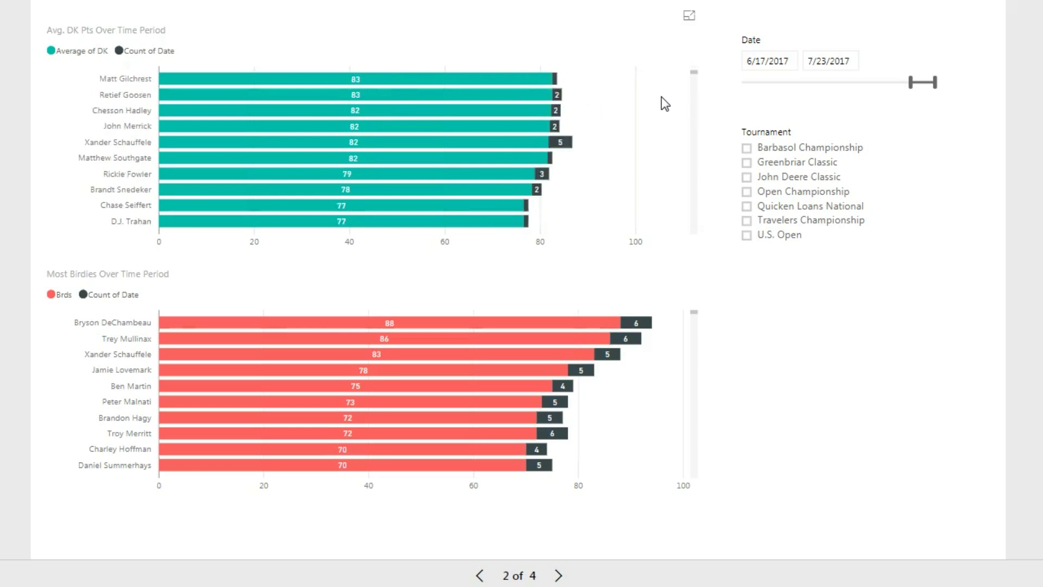
pyautogui.scroll(-10, 668, 102)
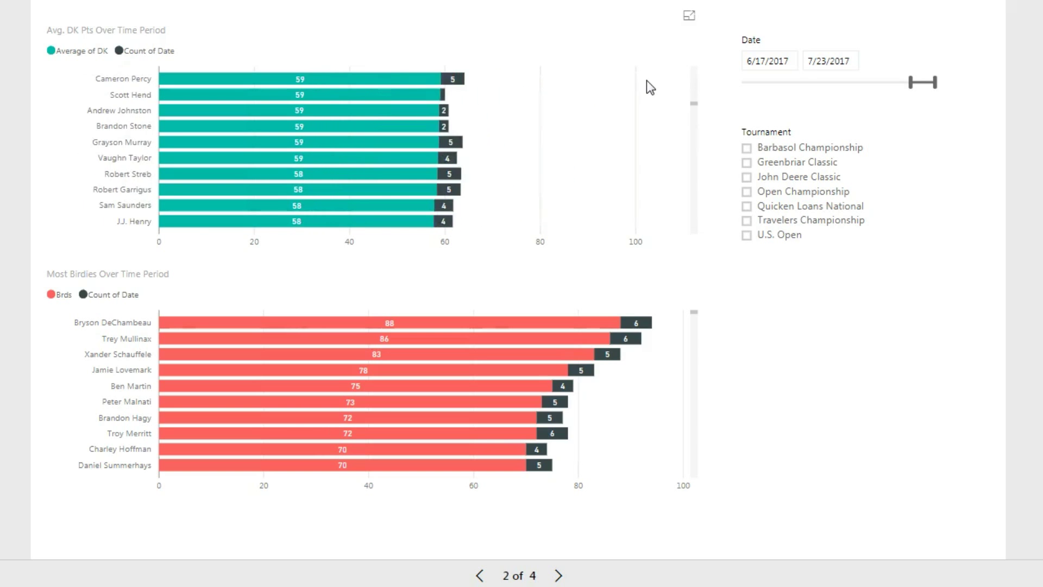
pyautogui.scroll(-12, 580, 190)
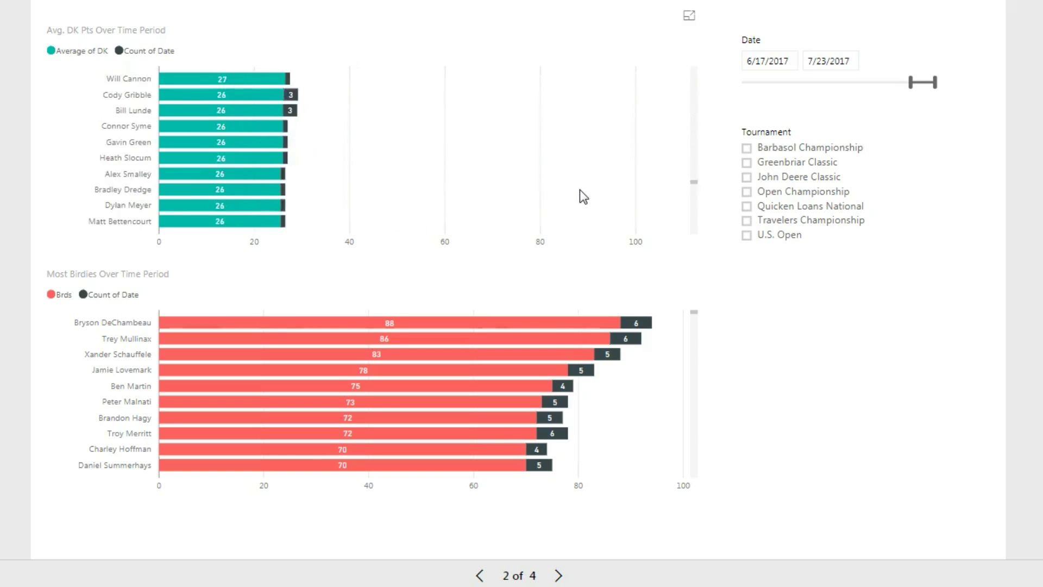
pyautogui.scroll(20, 580, 190)
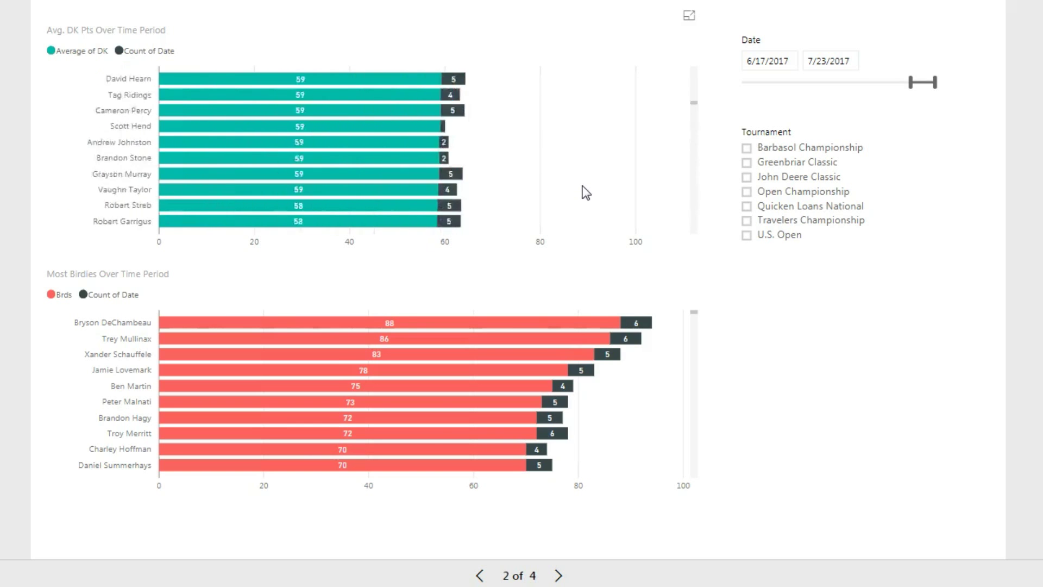
# Extend the tour stats' start date back to 12/31/2016 and filter the tournaments to the U.S. Open, Open Championship and Masters
pyautogui.scroll(3, 684, 354)
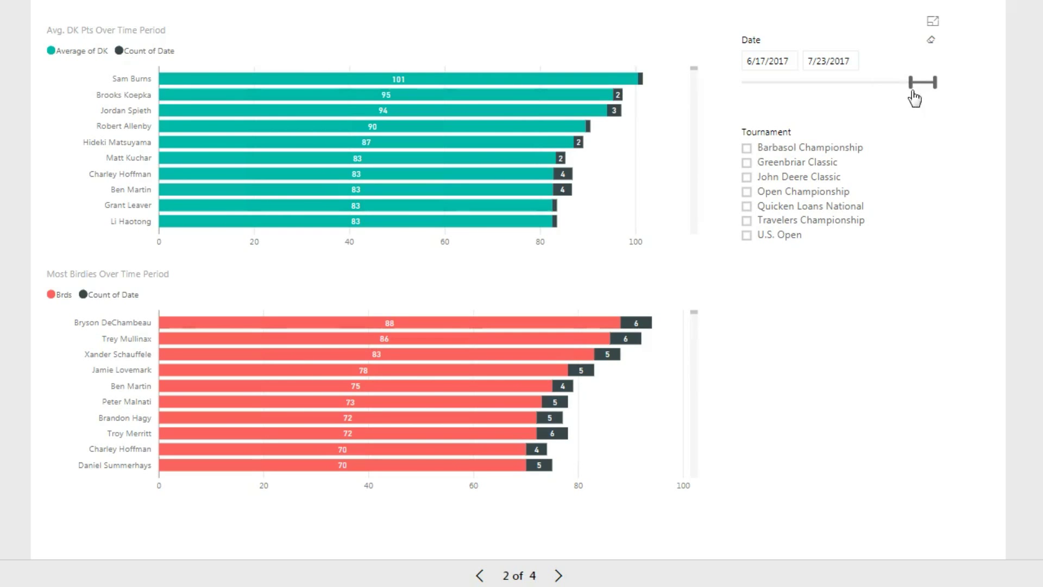
pyautogui.moveTo(912, 82); pyautogui.dragTo(797, 84)
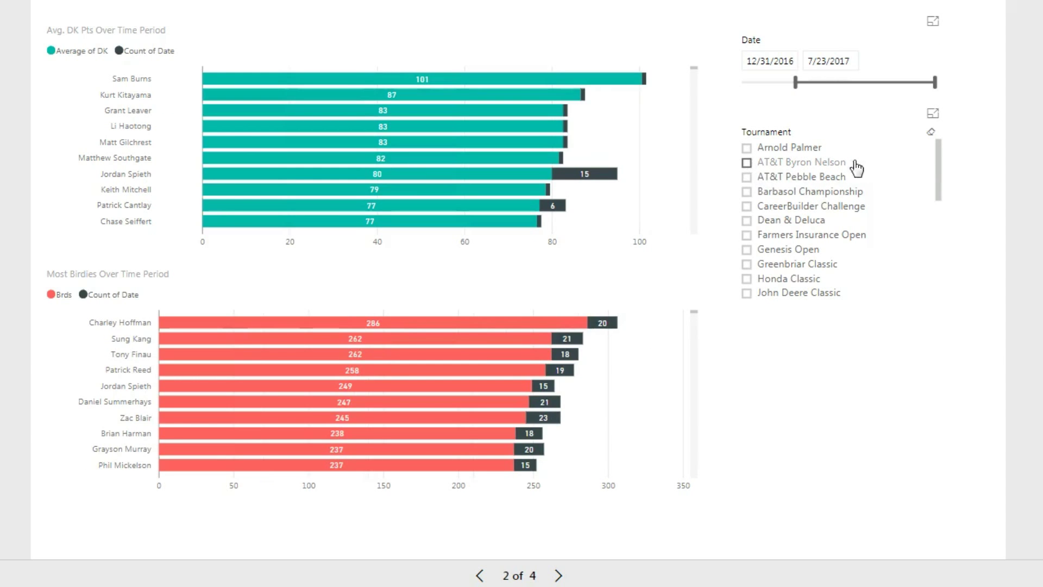
pyautogui.moveTo(937, 149); pyautogui.dragTo(940, 269)
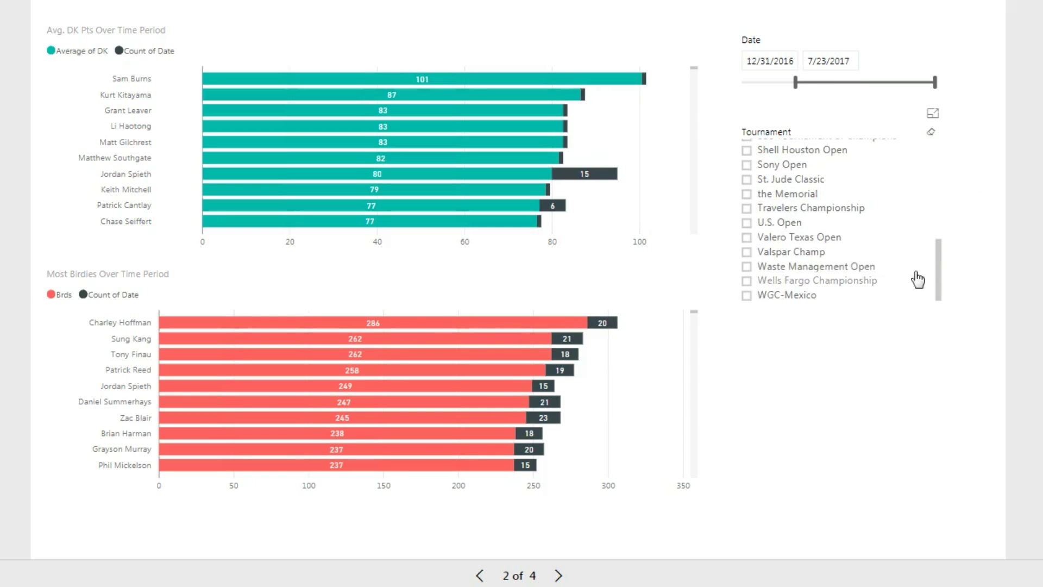
pyautogui.click(747, 223)
pyautogui.moveTo(942, 251); pyautogui.dragTo(933, 216)
pyautogui.click(747, 168)
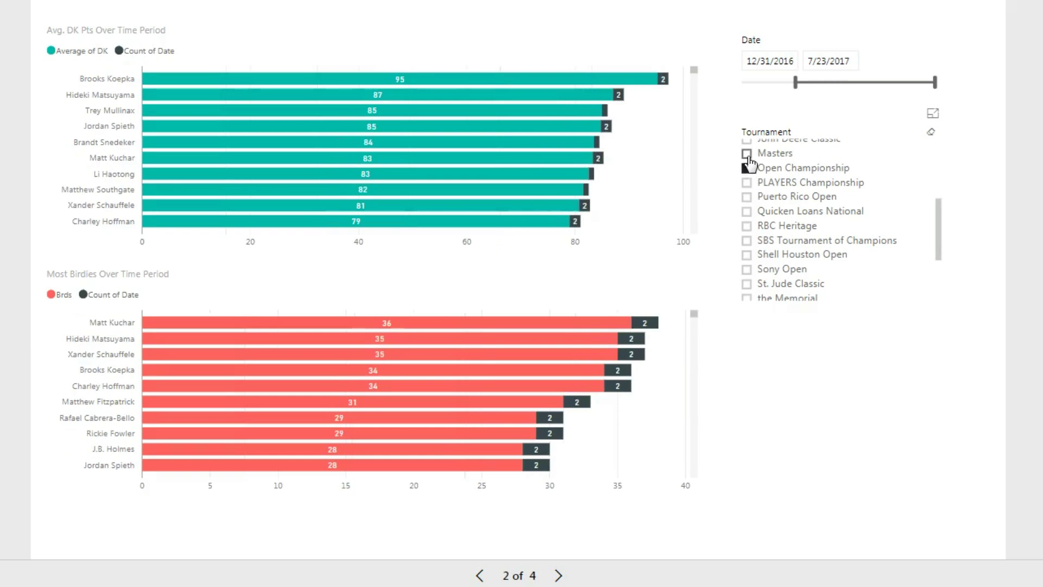
pyautogui.click(747, 153)
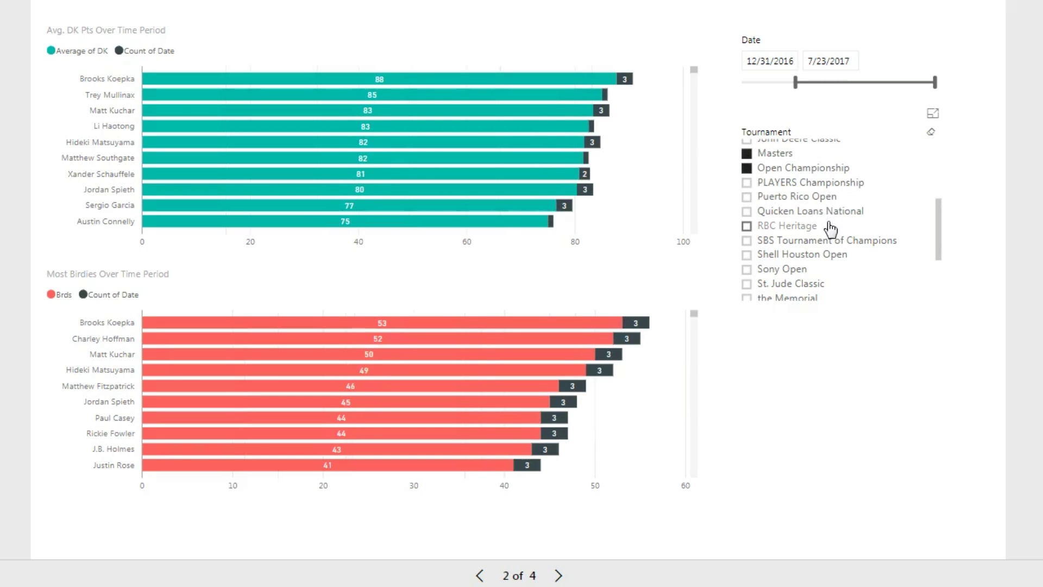
# Add the PLAYERS Championship, the Memorial and WGC-Mexico to the tournament filter
pyautogui.click(747, 183)
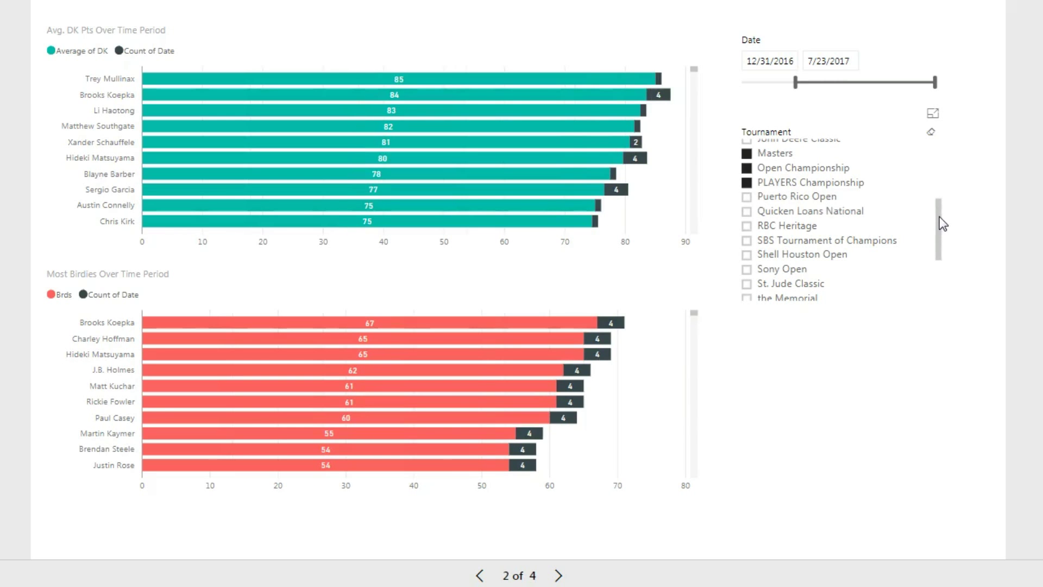
pyautogui.scroll(-3, 941, 217)
pyautogui.click(747, 214)
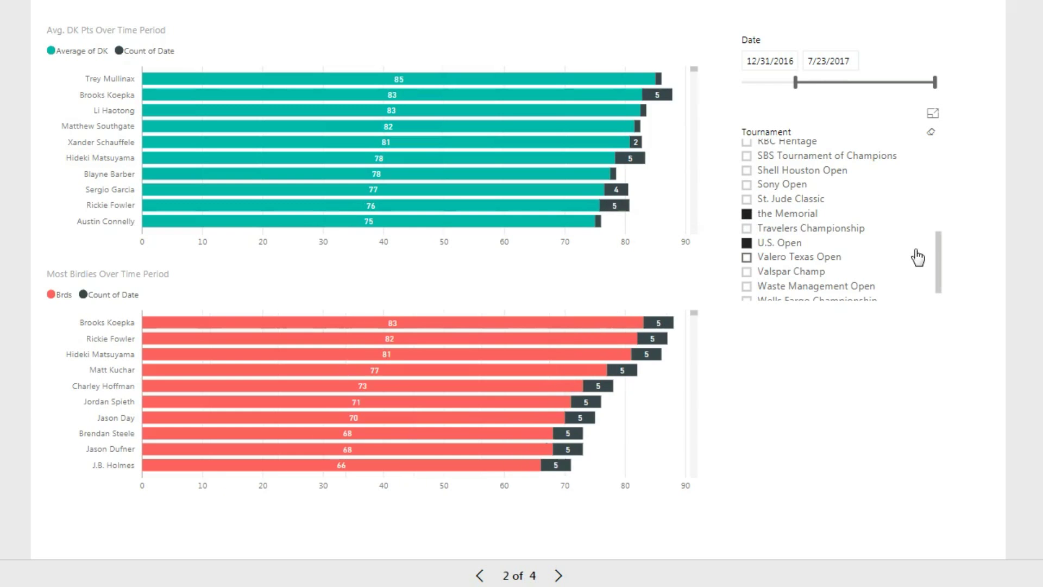
pyautogui.scroll(-1, 941, 261)
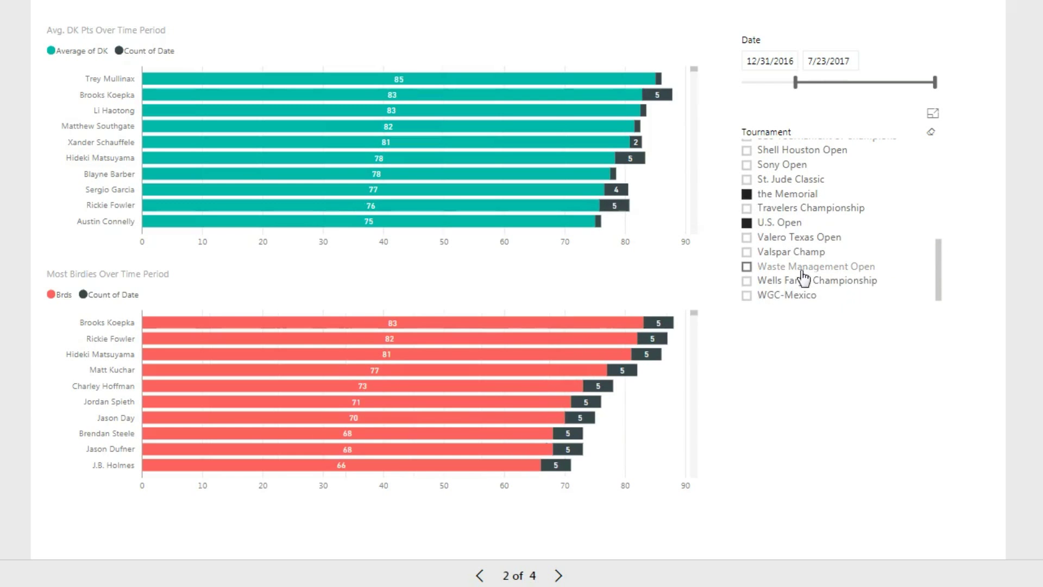
pyautogui.click(747, 295)
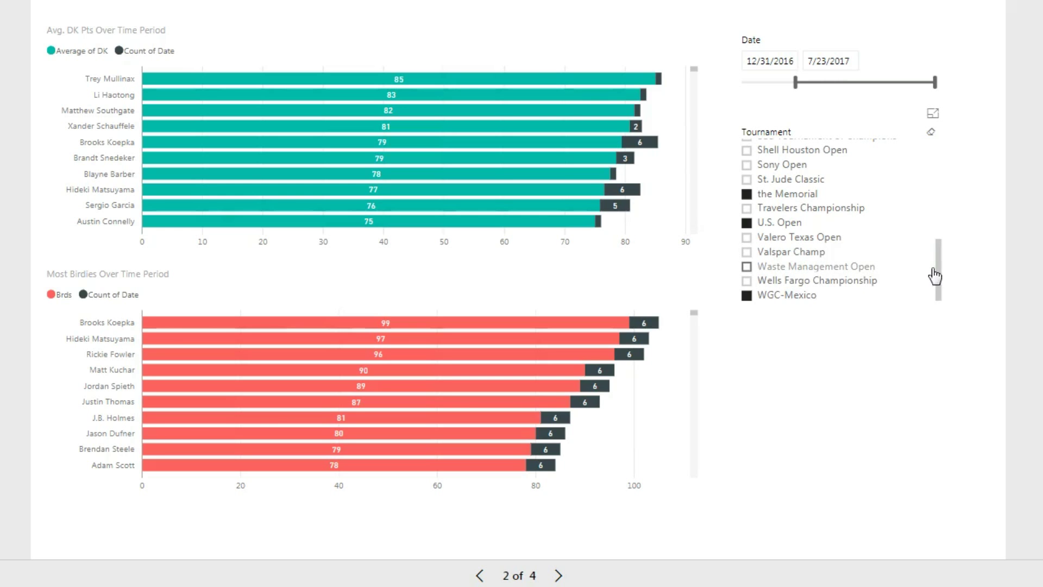
pyautogui.moveTo(937, 256); pyautogui.dragTo(797, 170)
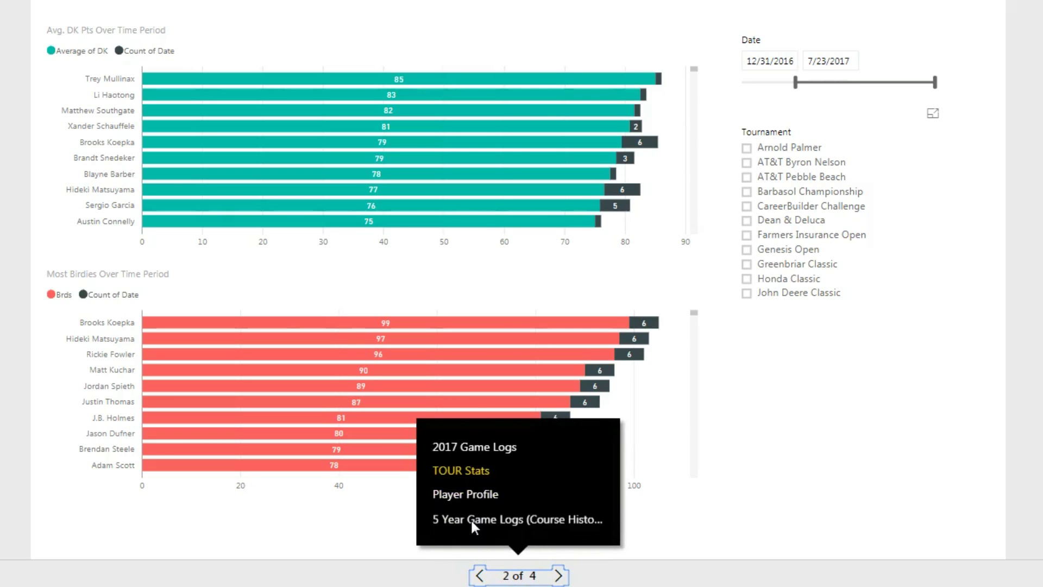
# Open the 5 Year Game Logs page and filter its course history to the RBC Canadian Open
pyautogui.click(468, 521)
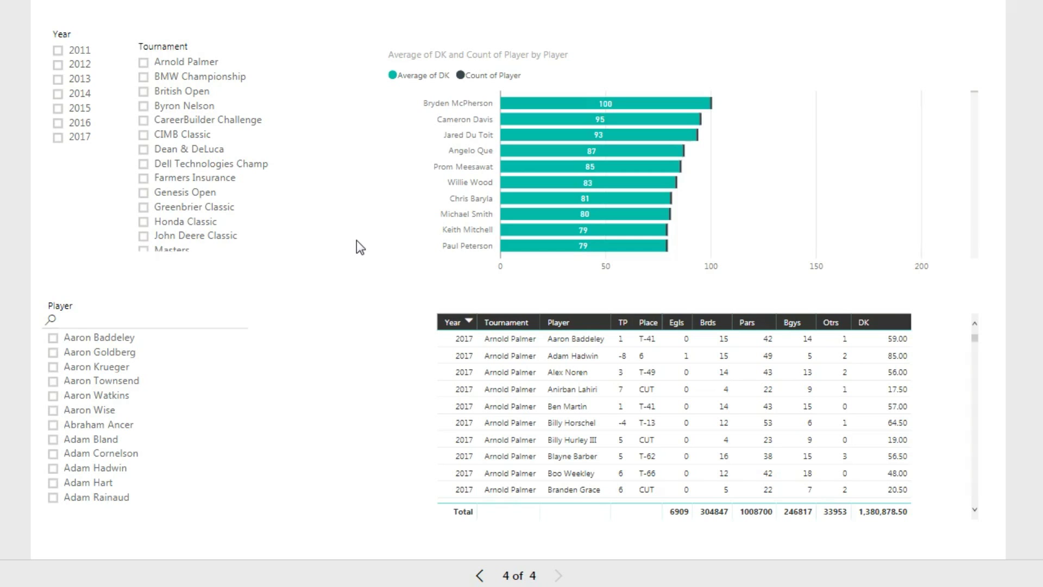
pyautogui.scroll(-5, 293, 131)
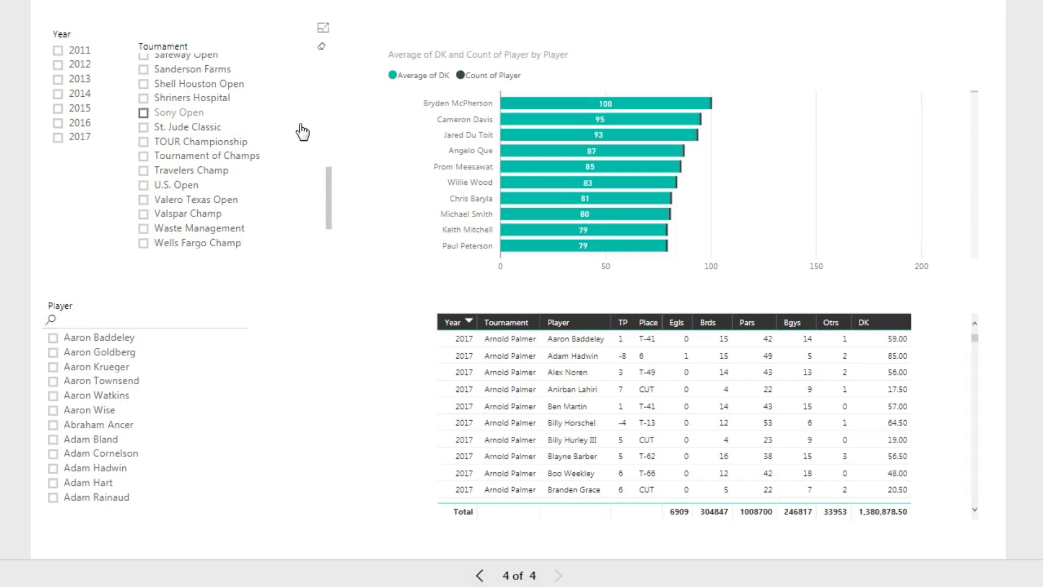
pyautogui.scroll(1, 330, 171)
pyautogui.moveTo(330, 170); pyautogui.dragTo(331, 134)
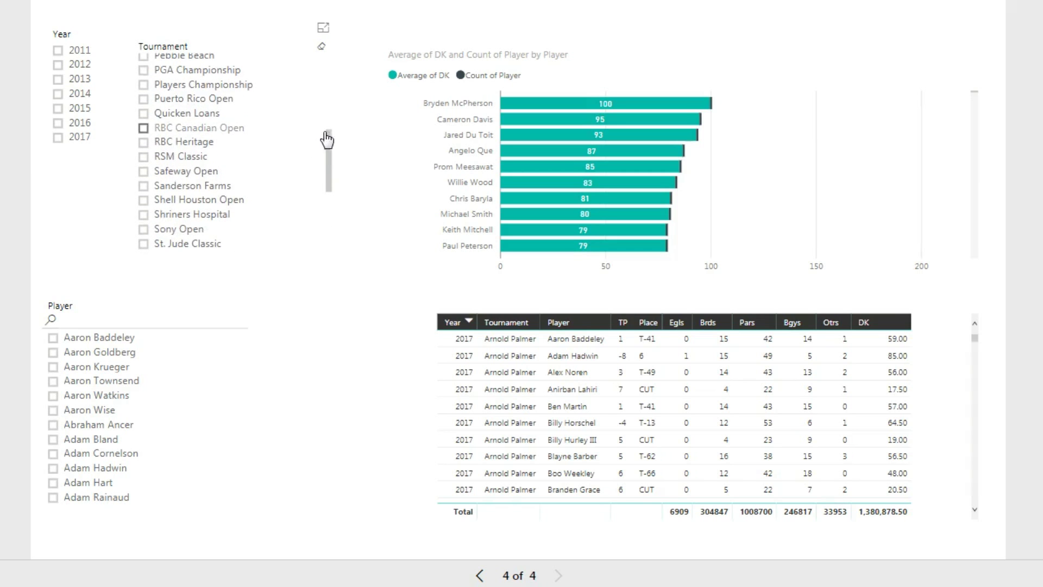
pyautogui.click(143, 133)
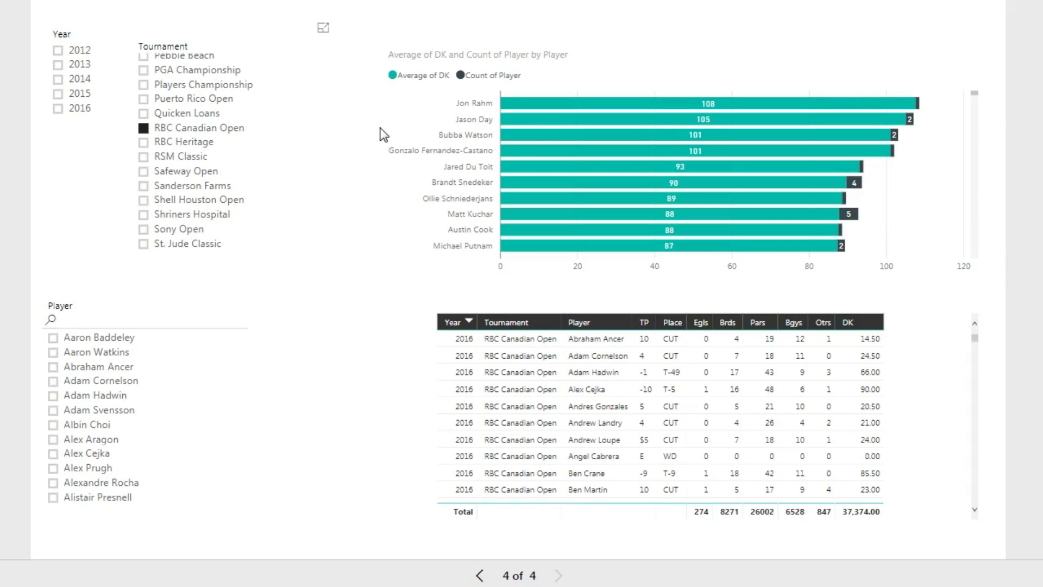
# Search the players for "kuch" and filter the RBC Canadian Open history to Matt Kuchar
pyautogui.click(92, 318)
pyautogui.write('kuch')
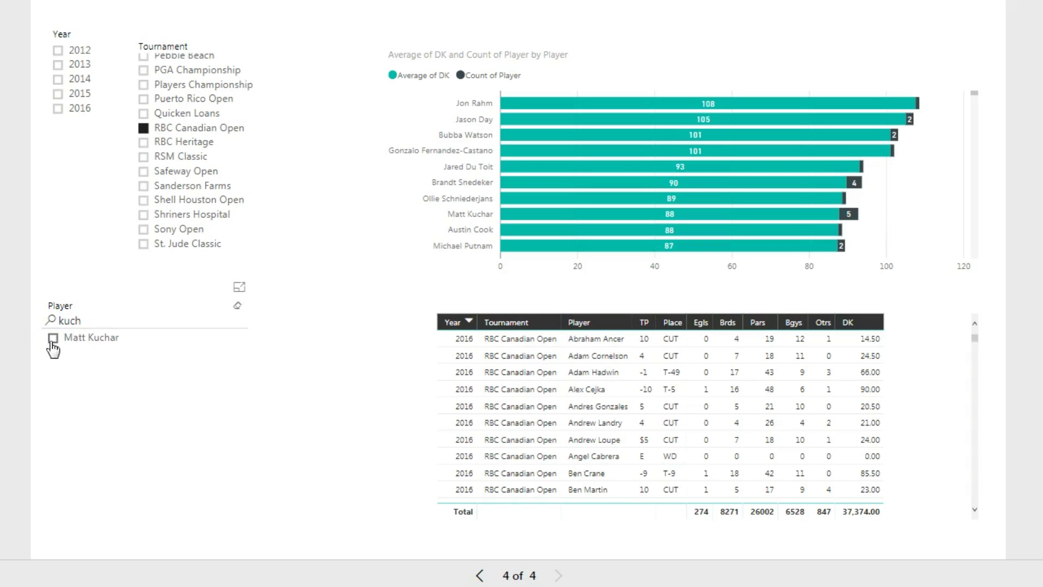
pyautogui.click(53, 339)
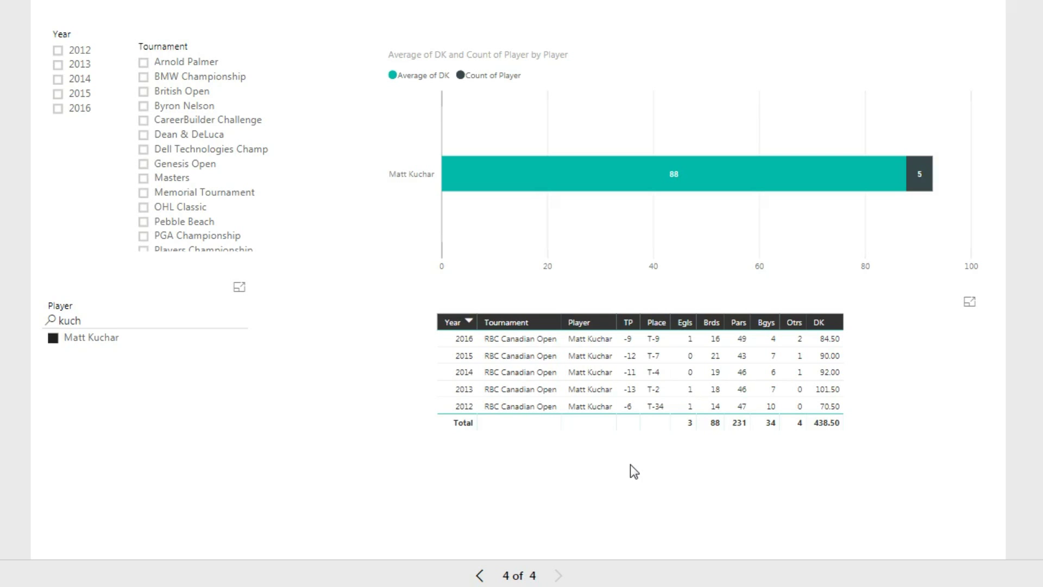
# Replace the player search with "hoffma" and switch the RBC Canadian Open history to Charley Hoffman
pyautogui.doubleClick(198, 321)
pyautogui.write('hoffma')
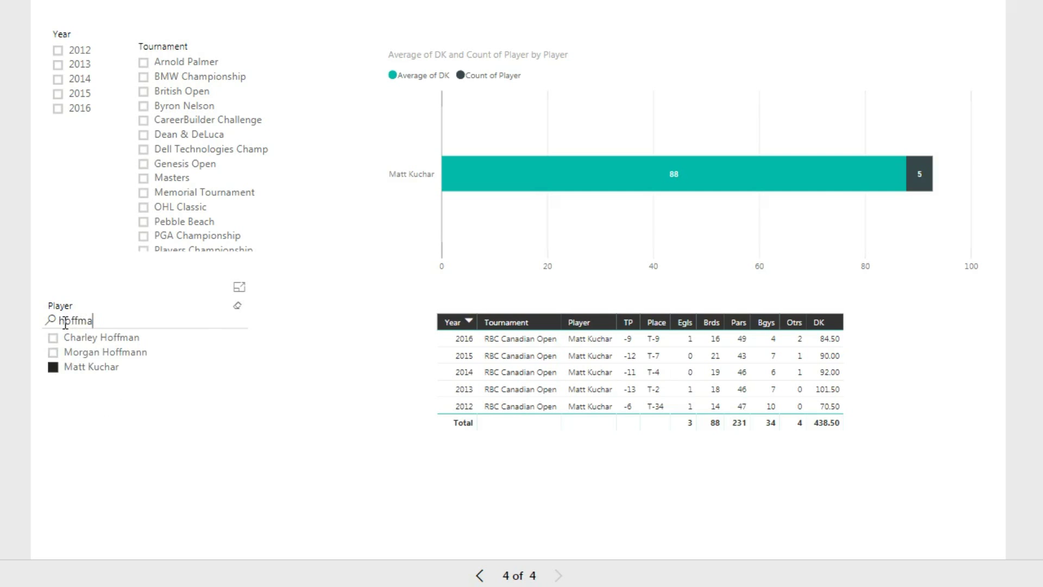
pyautogui.click(53, 338)
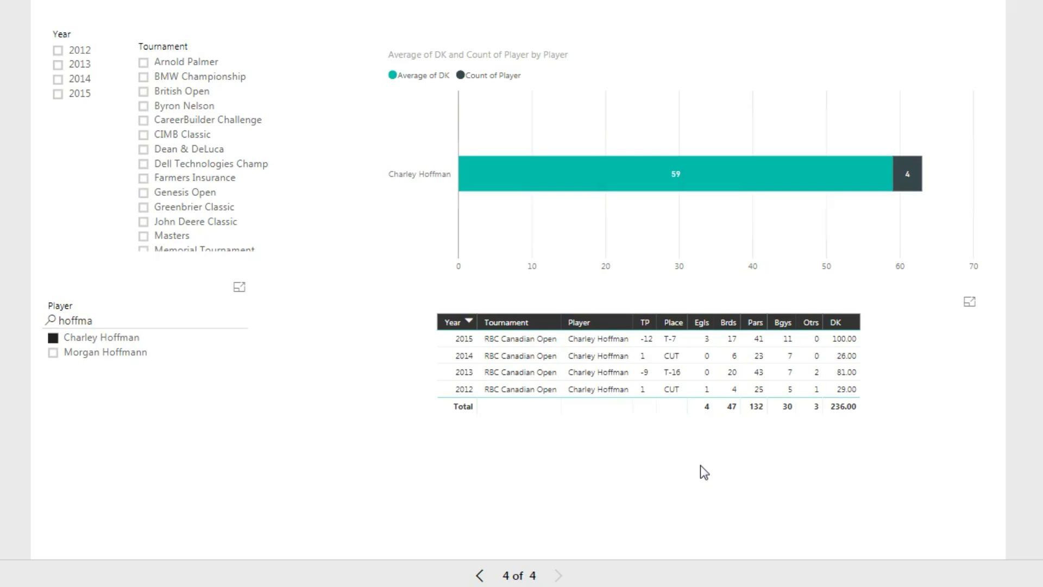
# Return to the 2017 Game Logs page of the report
pyautogui.click(518, 575)
pyautogui.click(501, 444)
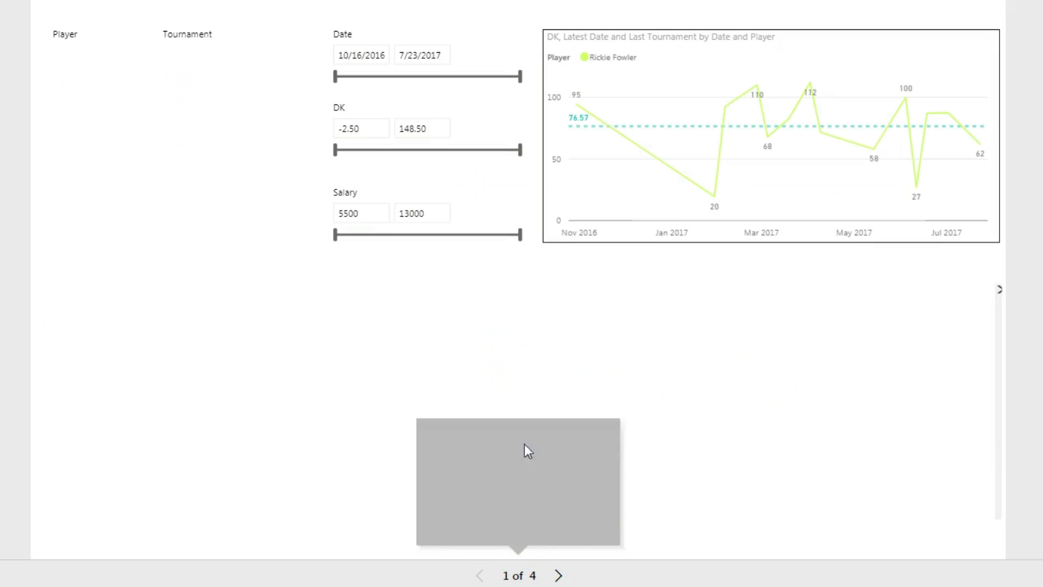